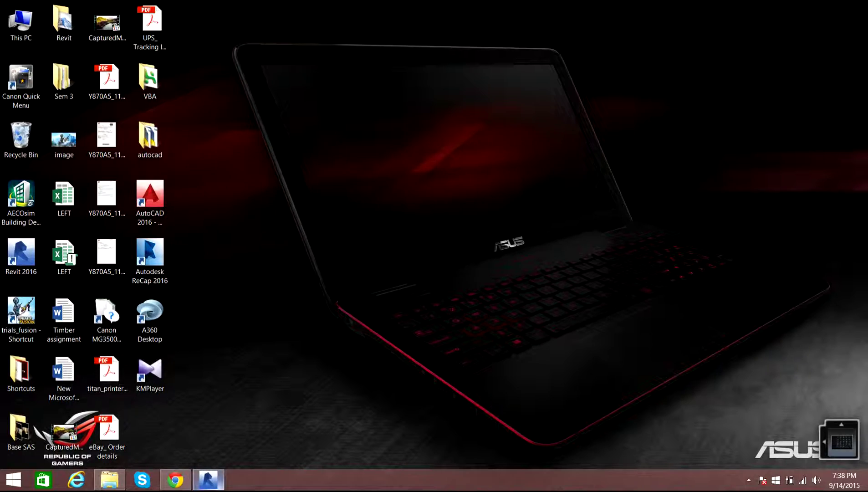
# Step: Switch to the Revit building model and open the 01 Parking structural plan
pyautogui.click(208, 479)
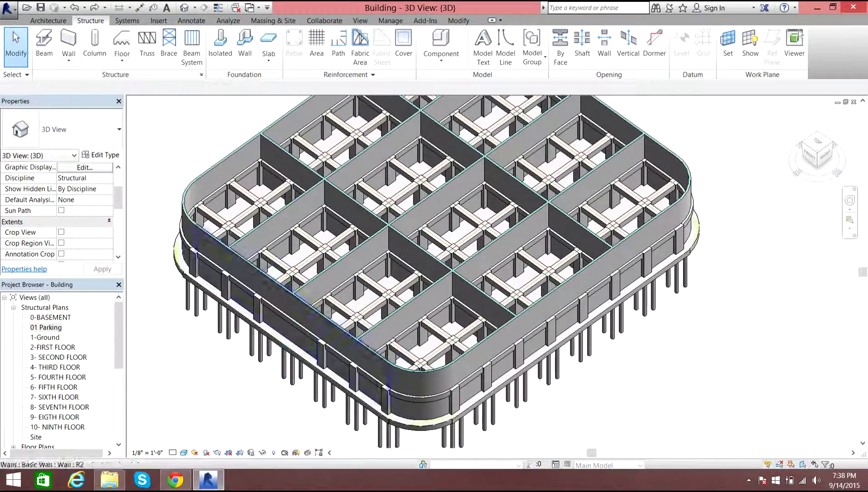
pyautogui.scroll(-3, 323, 349)
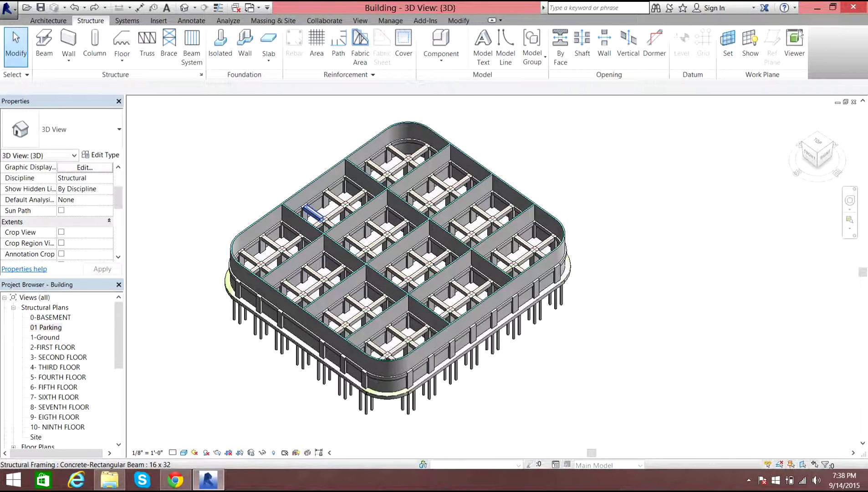
pyautogui.doubleClick(45, 327)
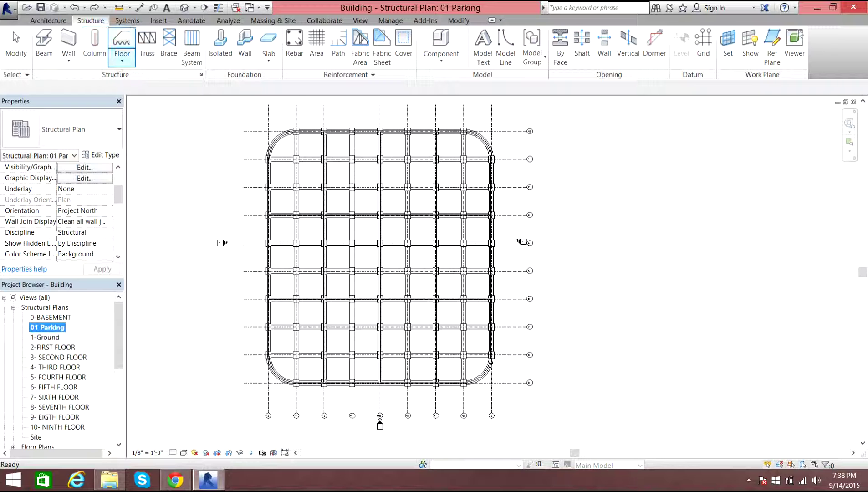
# Step: Start a structural floor on the 01 Parking level and set the boundary offset to 0' 0"
pyautogui.click(122, 59)
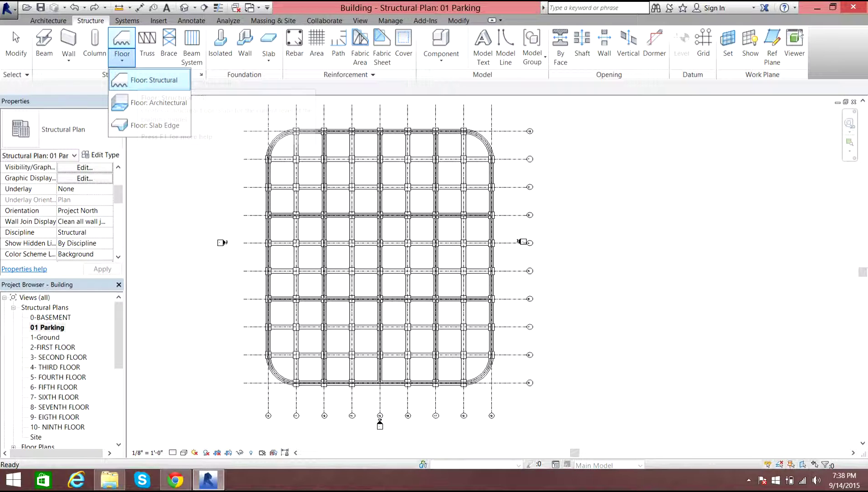
pyautogui.click(148, 80)
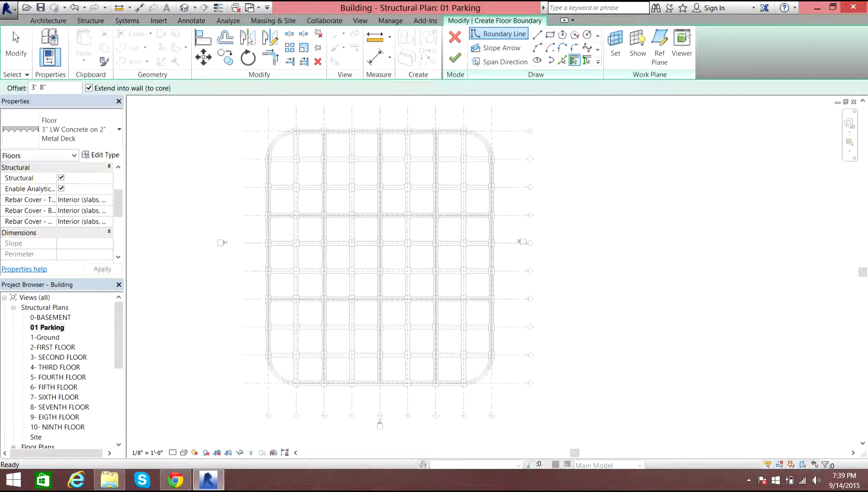
pyautogui.press('BackSpace')
pyautogui.write('0')
pyautogui.press('Left')
pyautogui.press('Left')
pyautogui.press('BackSpace')
pyautogui.press('BackSpace')
pyautogui.write('0')
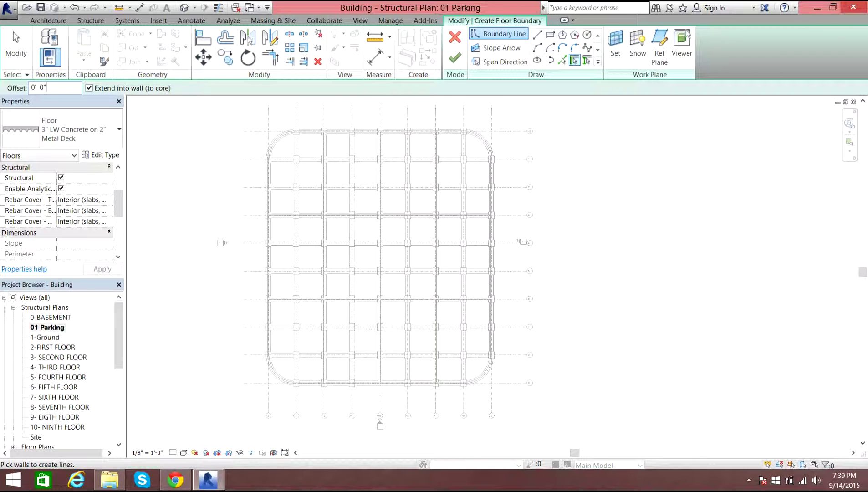
# Step: Pick the north, east and south perimeter walls and the two curved eastern corner walls as floor boundary lines
pyautogui.click(379, 131)
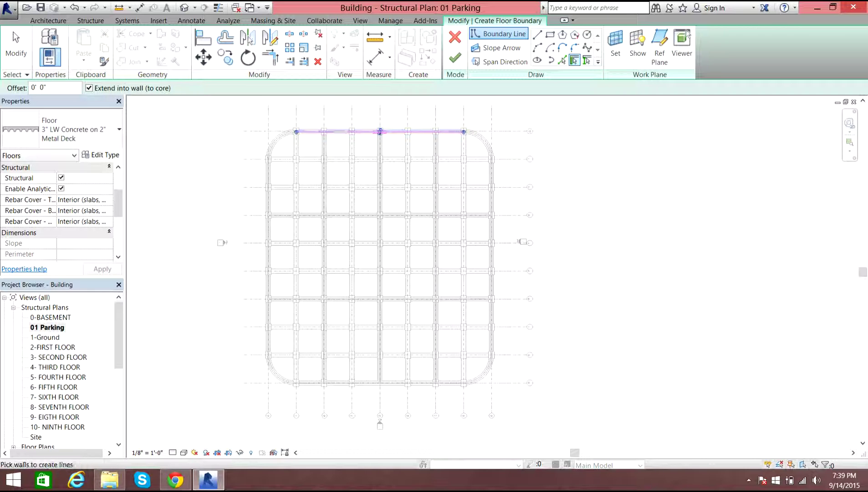
pyautogui.scroll(3, 478, 145)
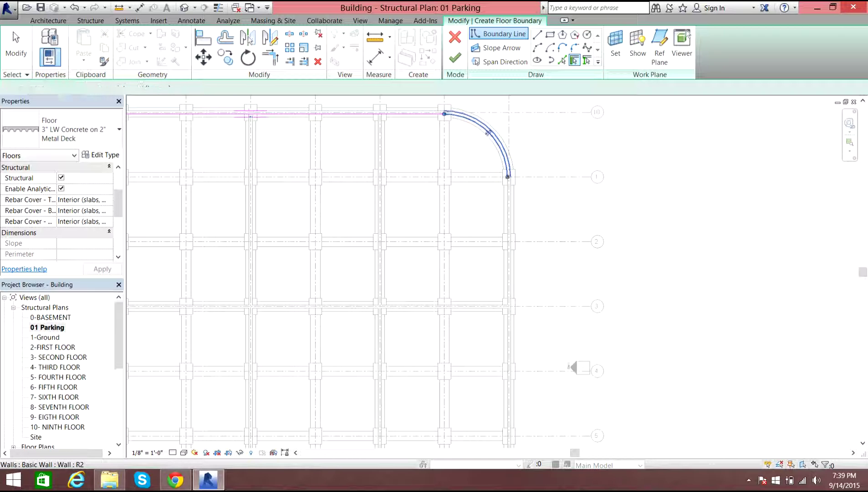
pyautogui.click(488, 133)
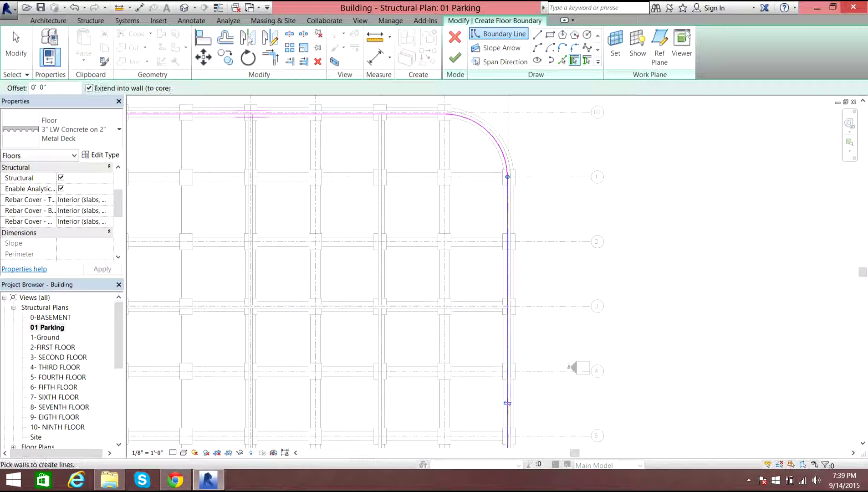
pyautogui.scroll(-4, 509, 243)
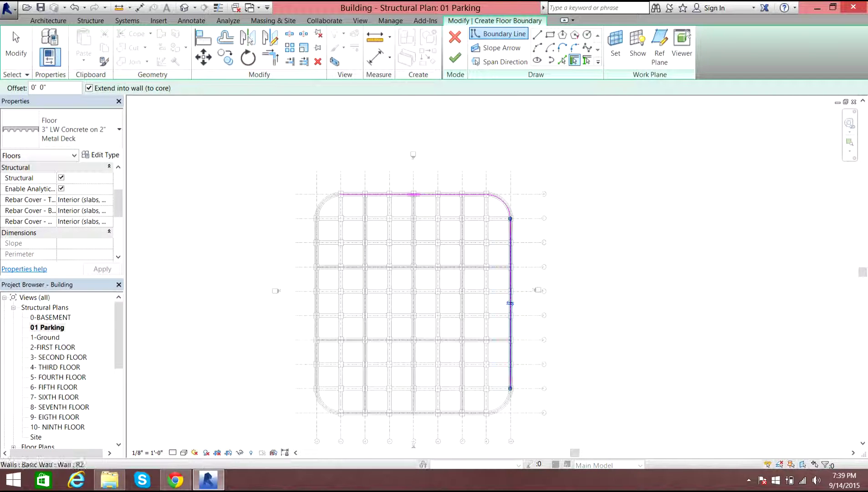
pyautogui.click(510, 303)
pyautogui.scroll(3, 485, 422)
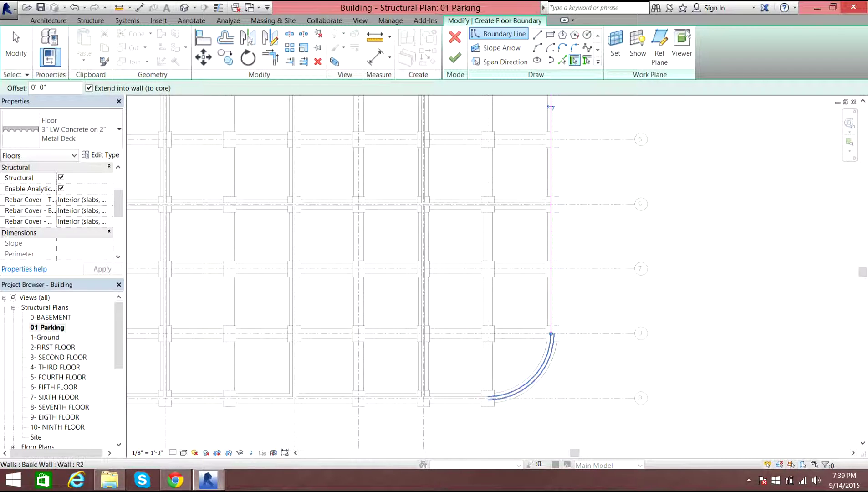
pyautogui.click(537, 375)
pyautogui.click(294, 397)
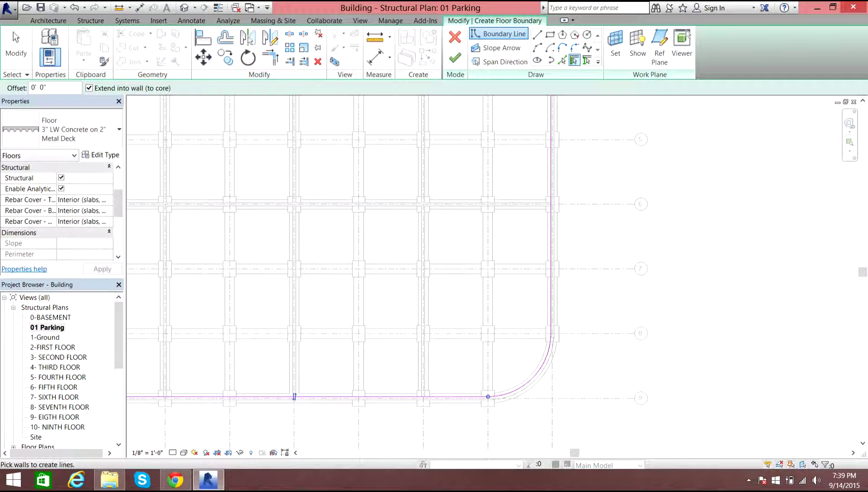
# Step: Close the floor boundary by picking the west perimeter wall and both curved western corner walls
pyautogui.scroll(-4, 352, 400)
pyautogui.scroll(5, 353, 404)
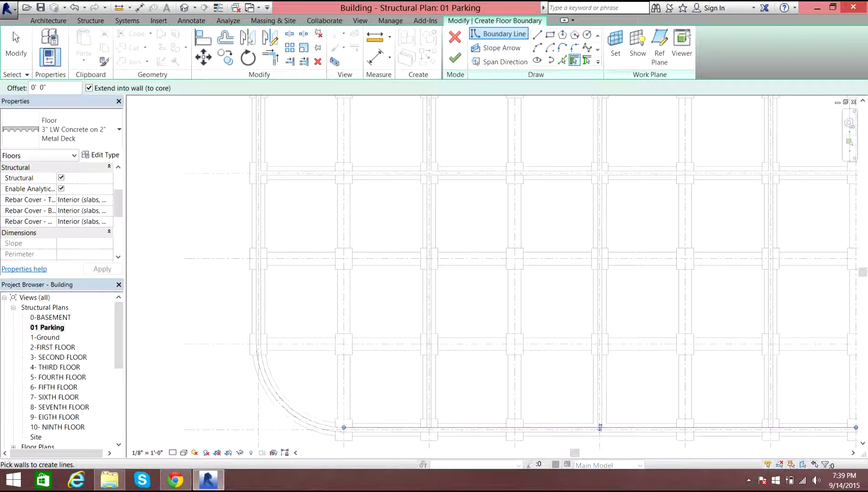
pyautogui.click(283, 405)
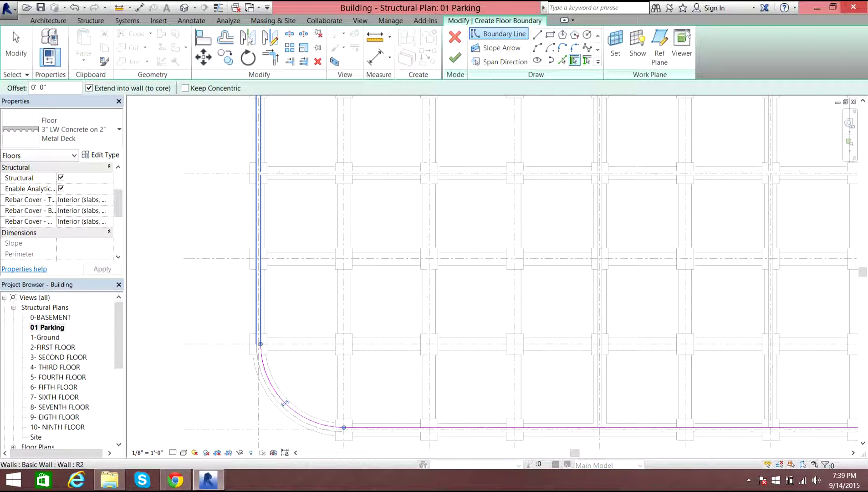
pyautogui.scroll(-1, 258, 321)
pyautogui.scroll(-4, 257, 302)
pyautogui.click(257, 303)
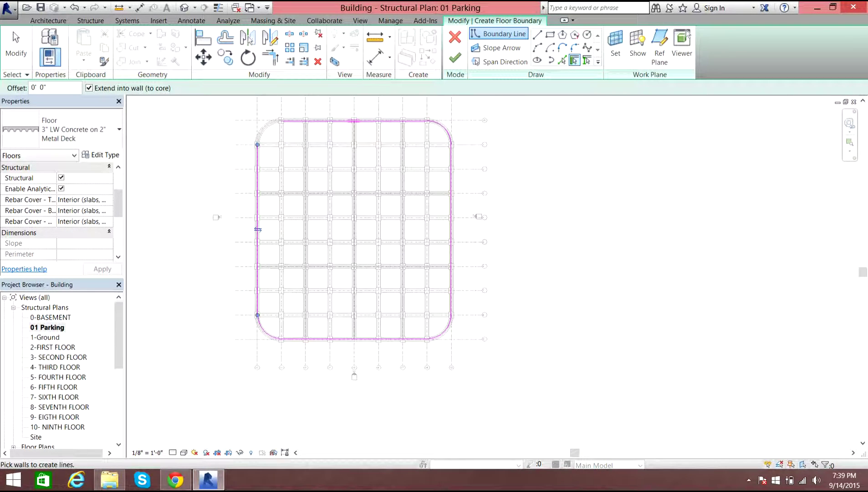
pyautogui.scroll(4, 262, 119)
pyautogui.scroll(2, 266, 121)
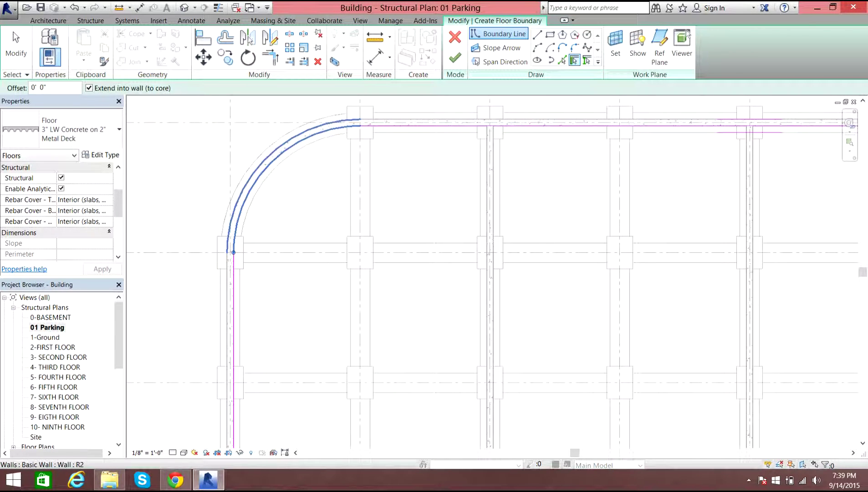
pyautogui.click(270, 163)
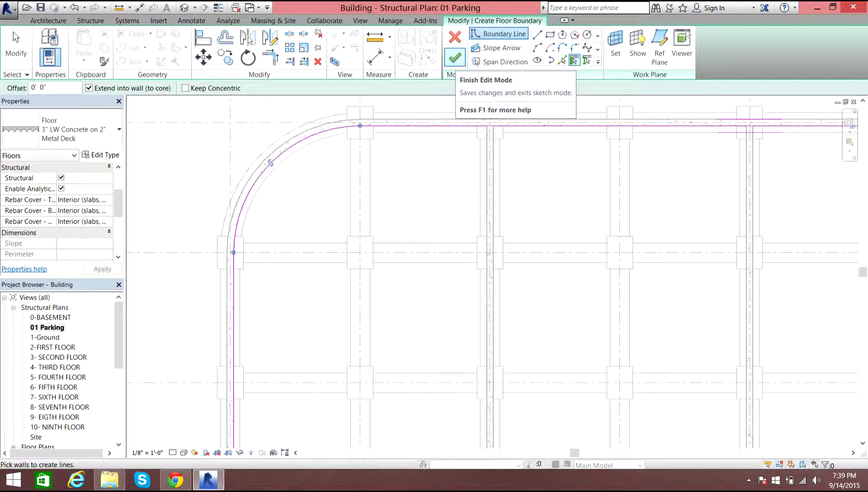
# Step: Finish the floor sketch, accept joining geometry and cutting the overlapping wall volume, and clear the floor selection
pyautogui.click(455, 58)
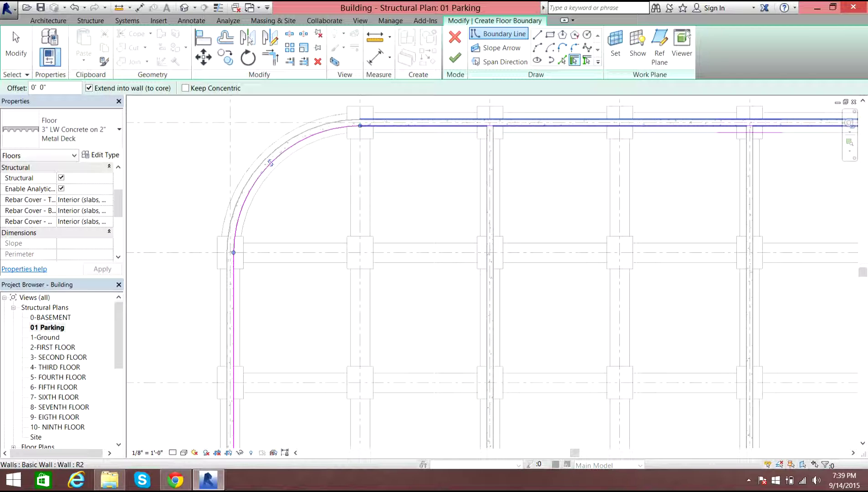
pyautogui.click(829, 121)
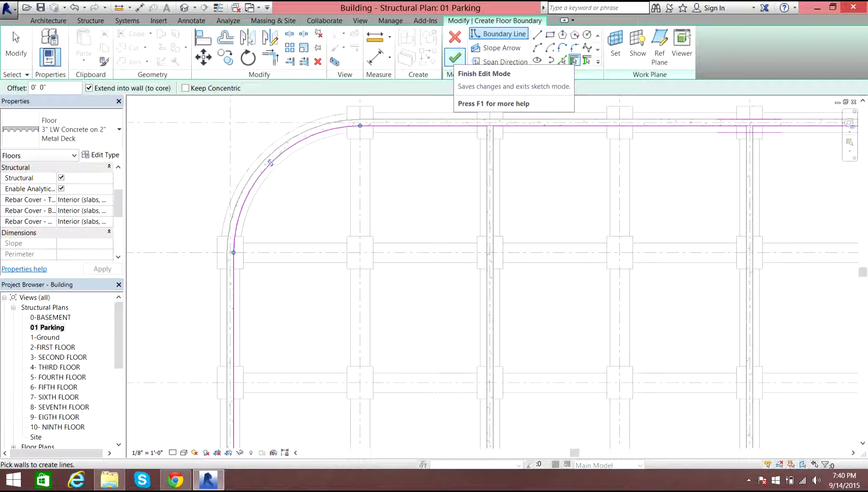
pyautogui.click(454, 57)
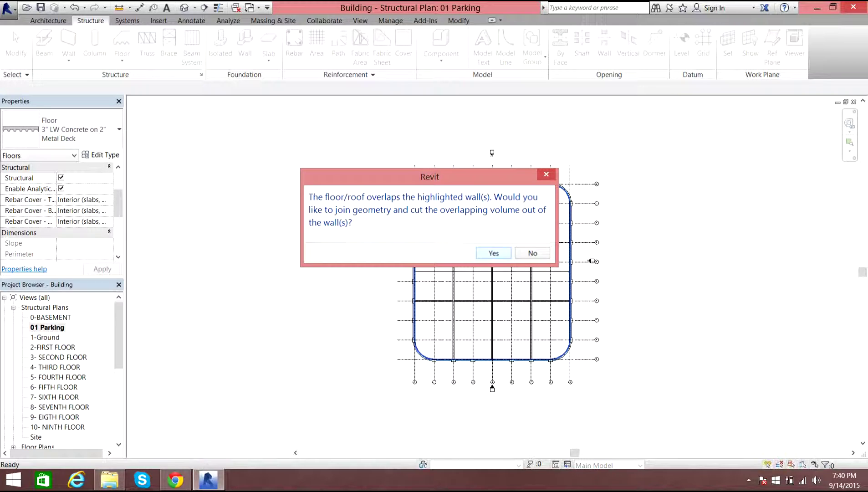
pyautogui.press('Return')
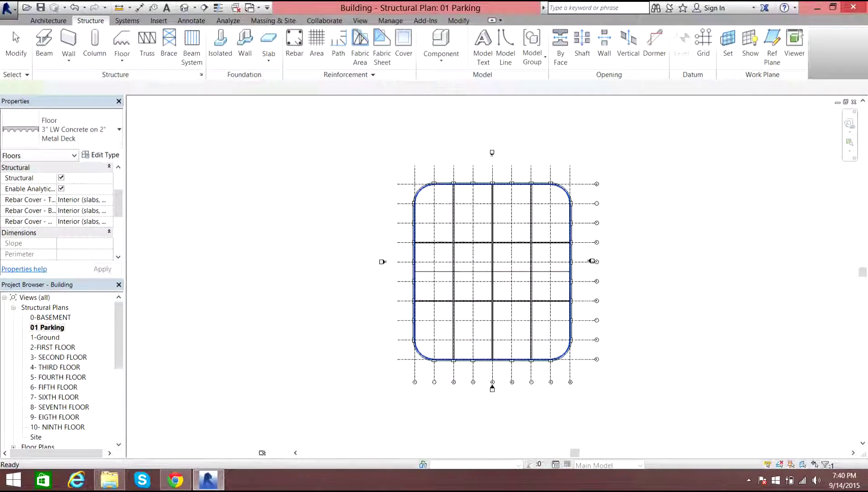
pyautogui.click(591, 261)
pyautogui.scroll(-6, 489, 253)
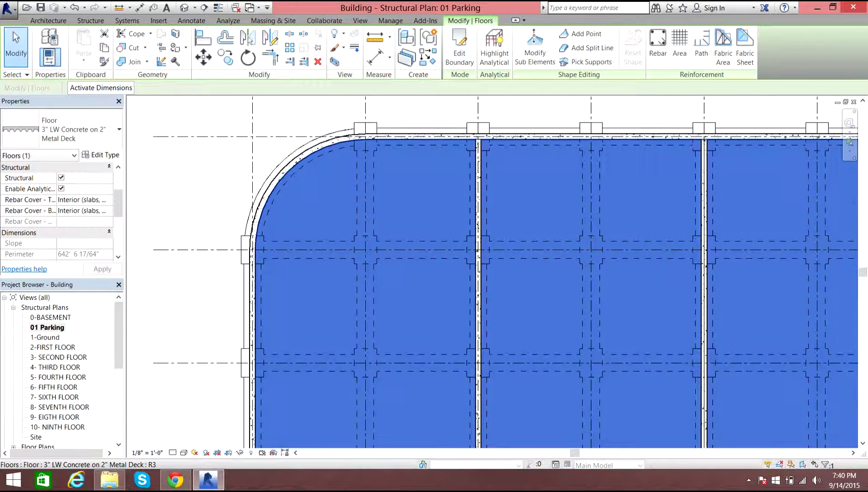
pyautogui.scroll(-3, 406, 239)
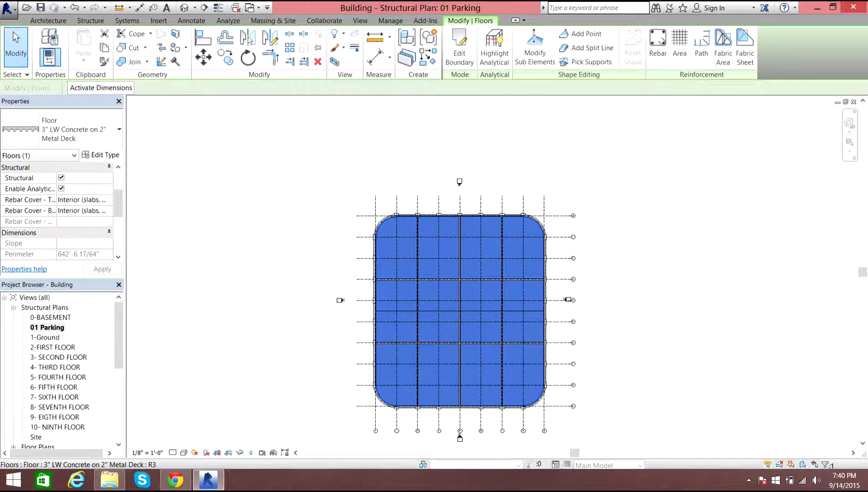
pyautogui.press('Escape')
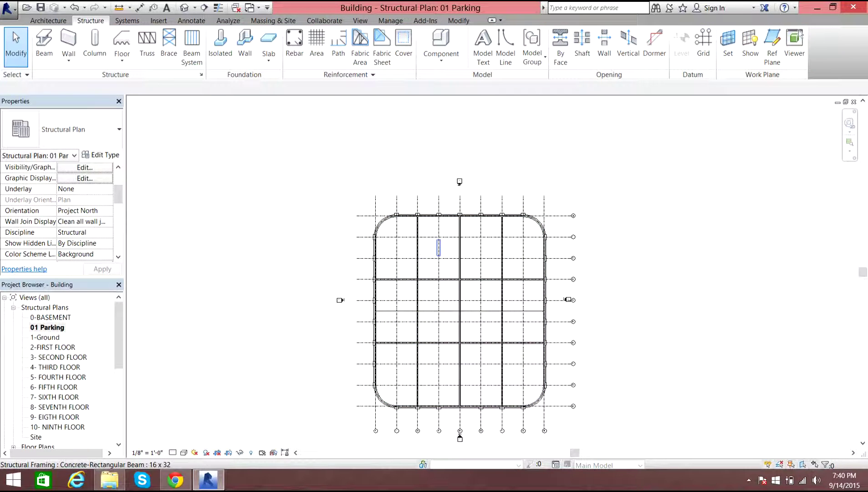
# Step: Set the concrete structure layer of the parking slab's floor type to 0' 8" thick and apply the type changes
pyautogui.click(428, 248)
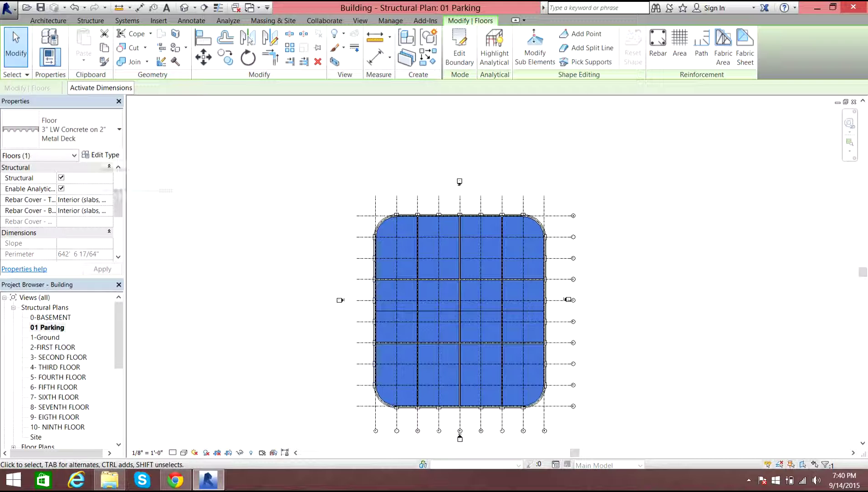
pyautogui.click(100, 155)
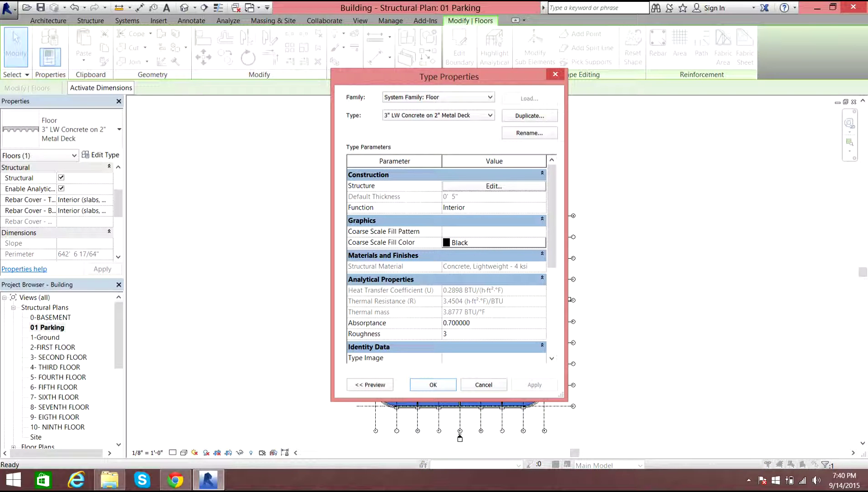
pyautogui.click(494, 186)
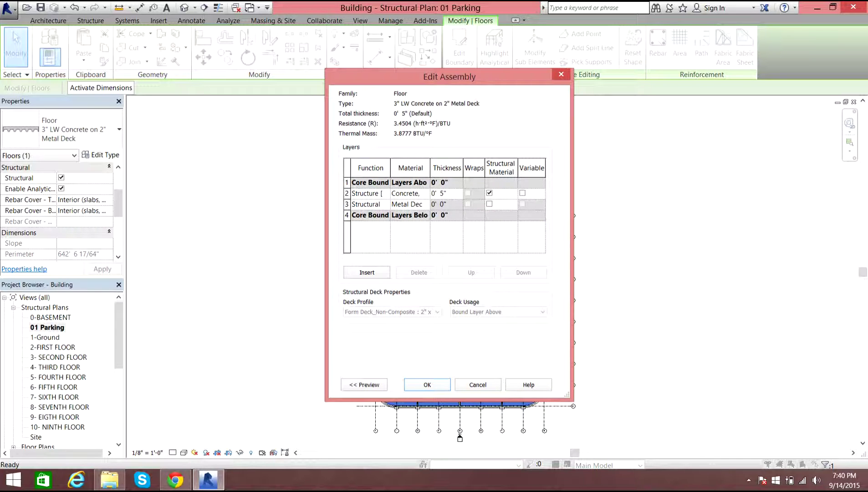
pyautogui.click(444, 193)
pyautogui.moveTo(444, 193); pyautogui.dragTo(439, 193)
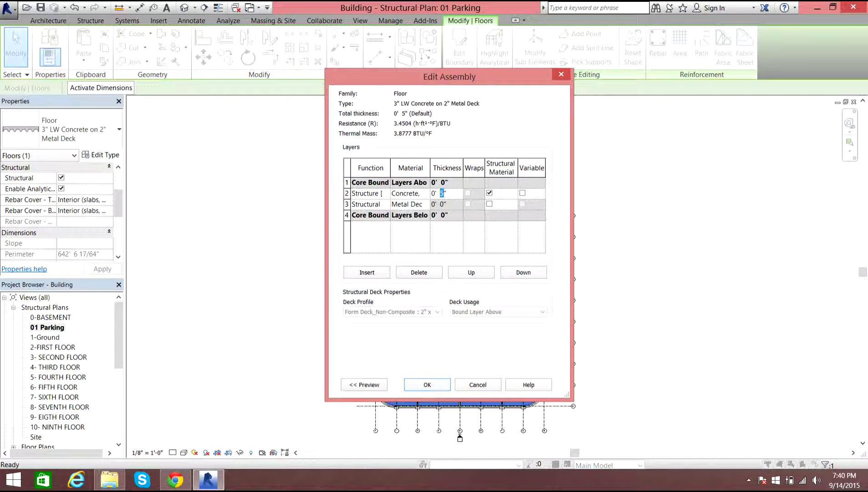
pyautogui.write('8')
pyautogui.press('Return')
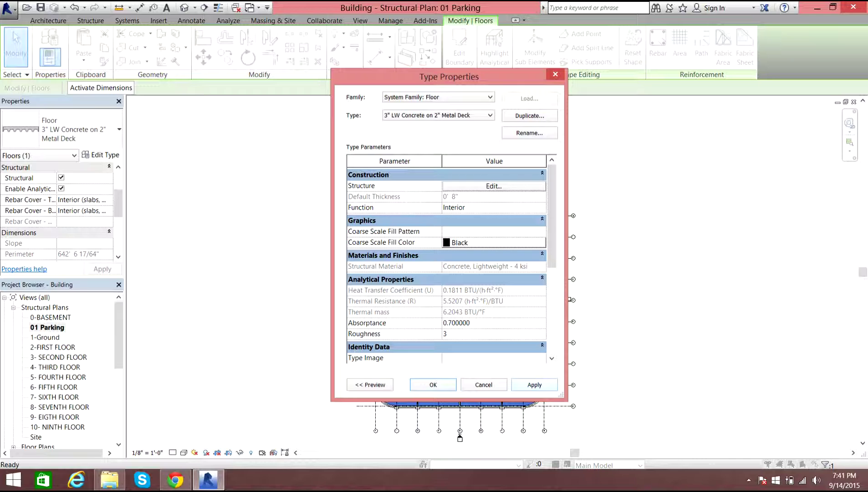
pyautogui.click(534, 384)
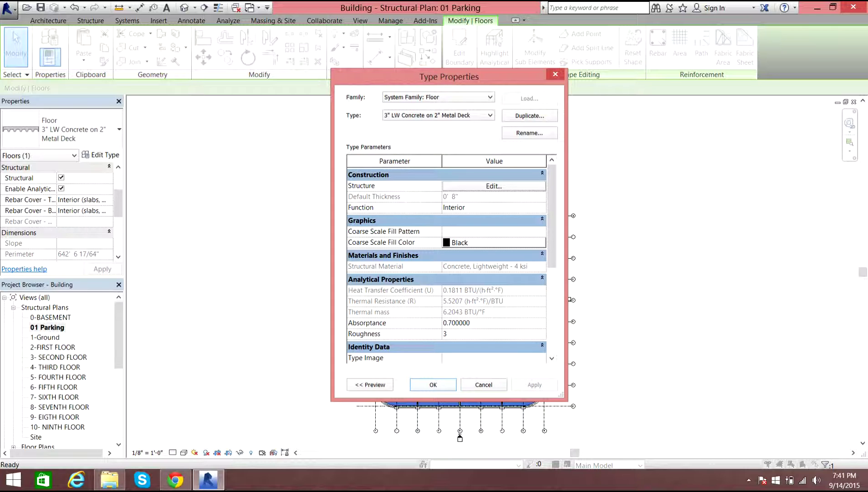
pyautogui.scroll(-3, 552, 227)
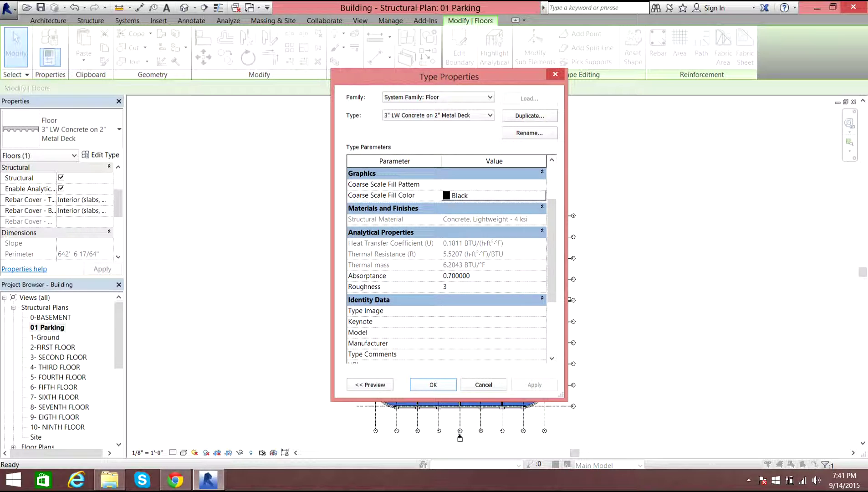
pyautogui.moveTo(551, 250); pyautogui.dragTo(551, 215)
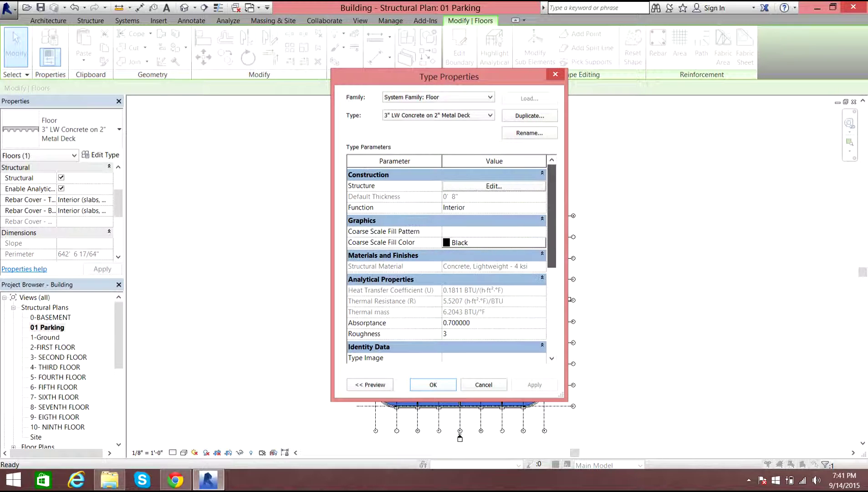
pyautogui.click(433, 384)
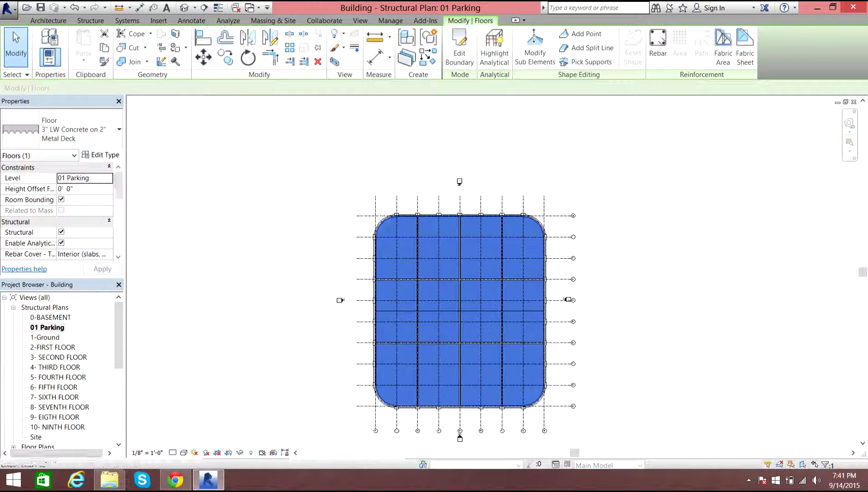
pyautogui.press('Escape')
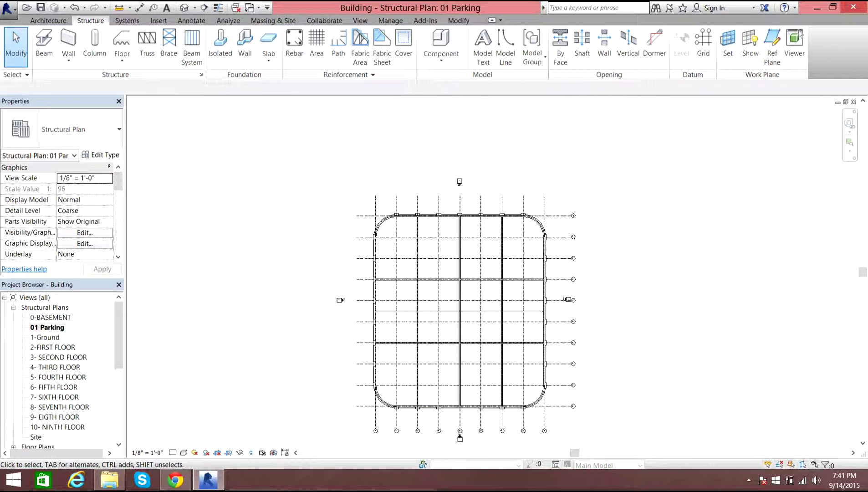
# Step: Open the default 3D view to inspect the parking floor slab
pyautogui.click(184, 8)
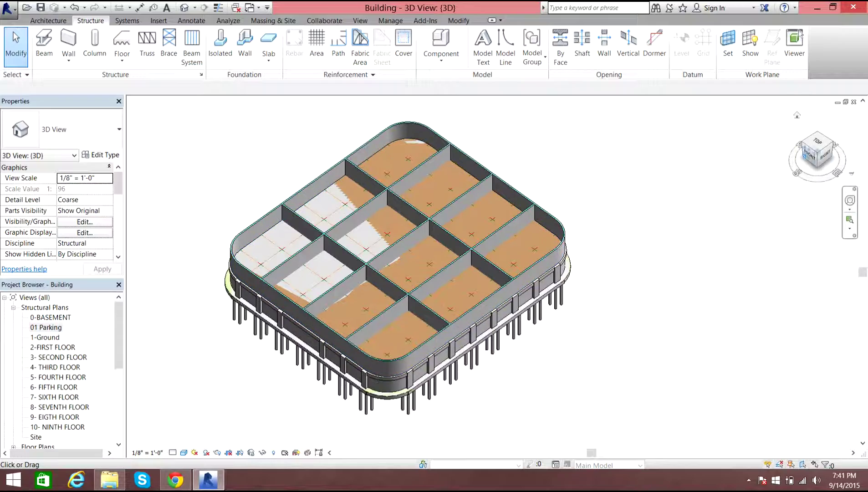
# Step: Compare the Shaded and Consistent Colors visual styles on the 3D view and set it to Realistic
pyautogui.moveTo(814, 157)
pyautogui.mouseDown()
pyautogui.moveTo(806, 148)
pyautogui.moveTo(811, 166)
pyautogui.mouseUp()
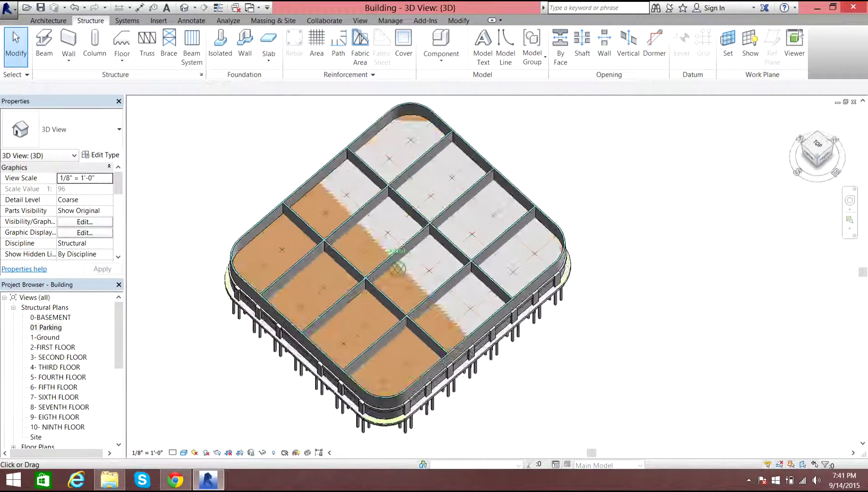
pyautogui.scroll(1, 358, 189)
pyautogui.scroll(3, 345, 177)
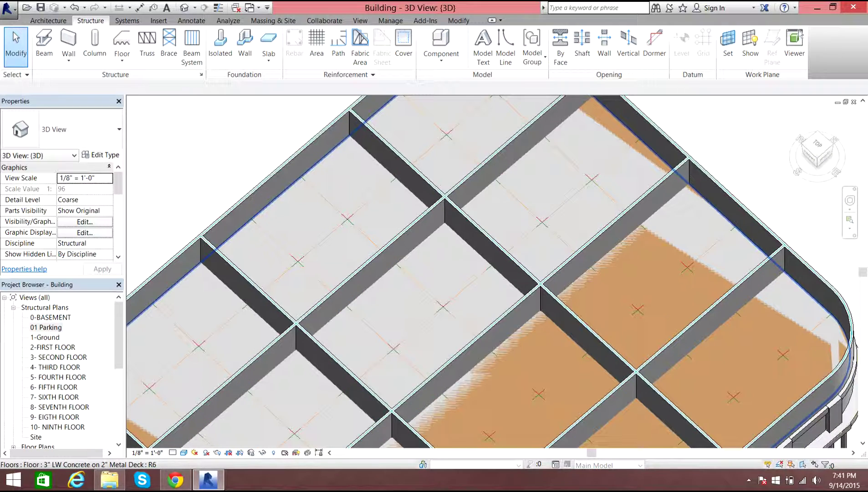
pyautogui.scroll(-5, 378, 184)
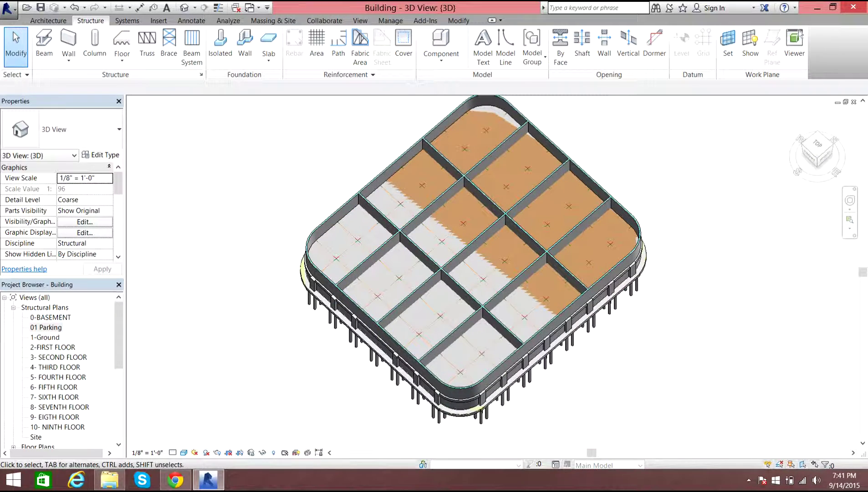
pyautogui.click(183, 452)
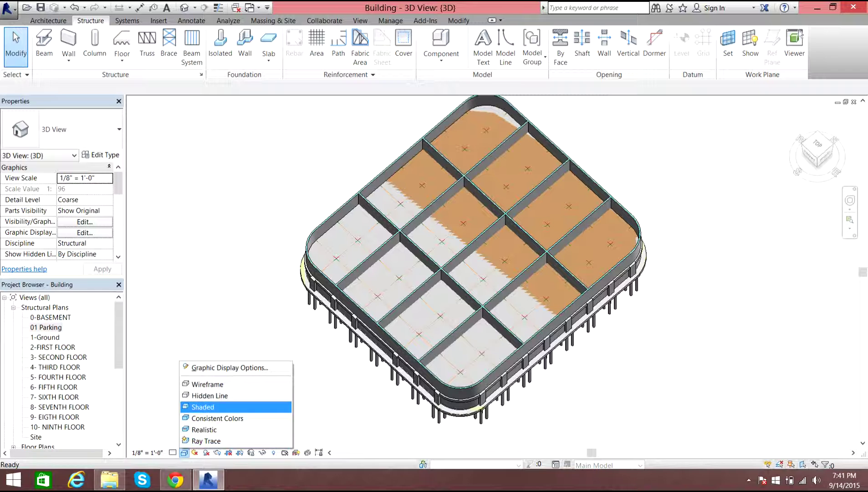
pyautogui.click(214, 408)
pyautogui.click(183, 452)
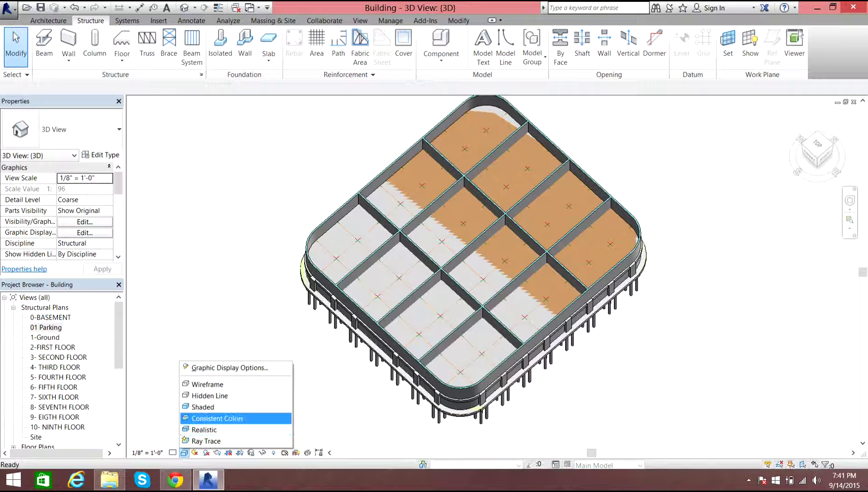
pyautogui.click(228, 416)
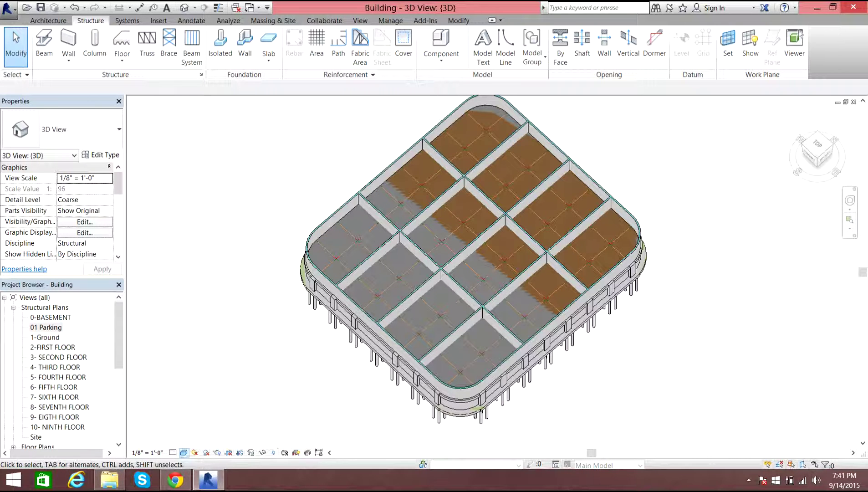
pyautogui.click(183, 453)
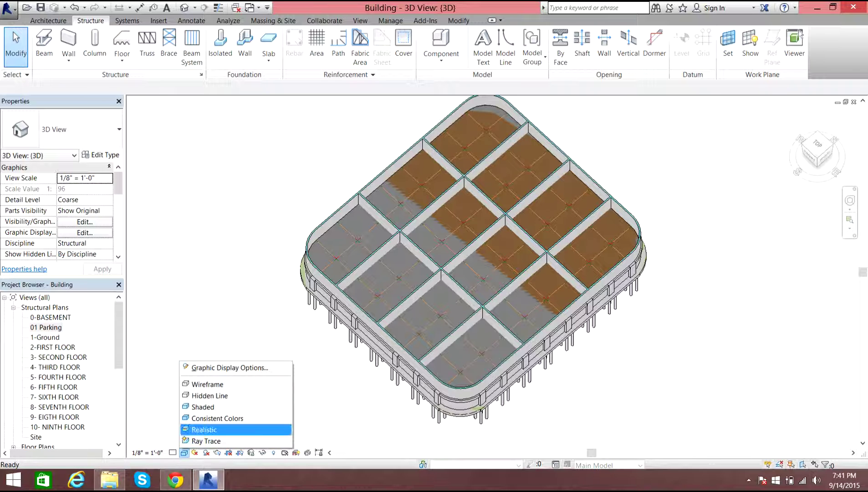
pyautogui.click(204, 429)
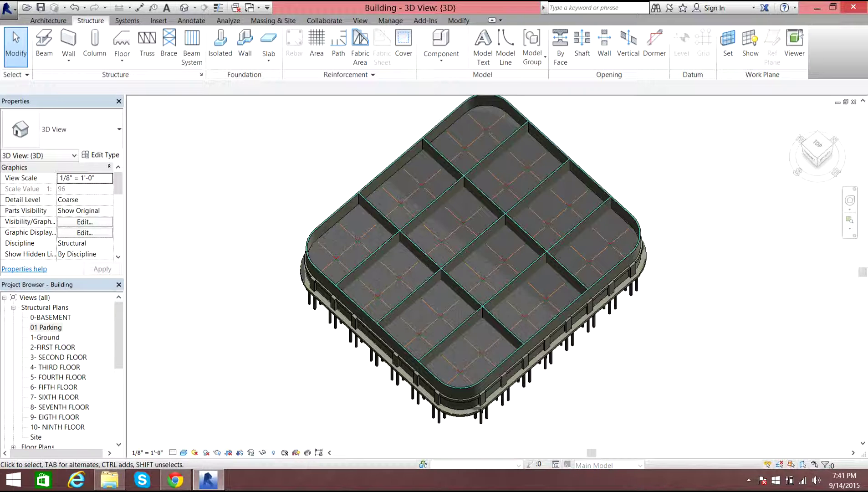
# Step: Preview the 3D model with shadows on, turn them off again, and inspect the parking slab between the walls from several angles
pyautogui.click(818, 156)
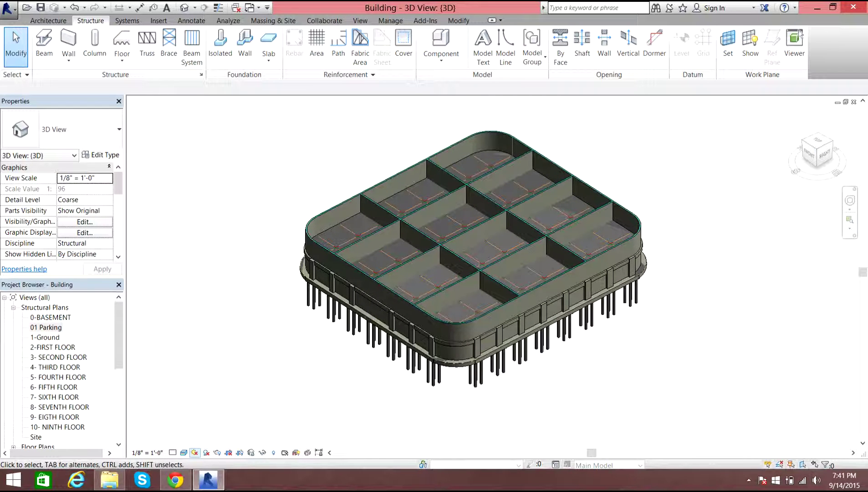
pyautogui.click(205, 452)
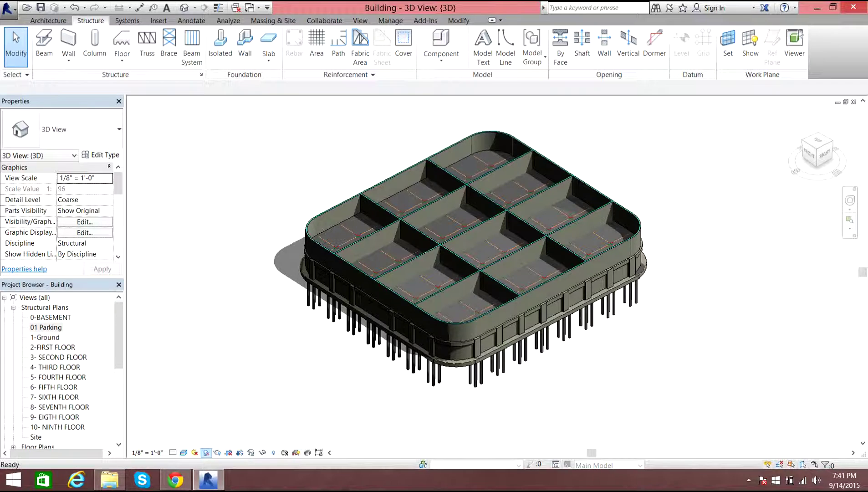
pyautogui.click(205, 452)
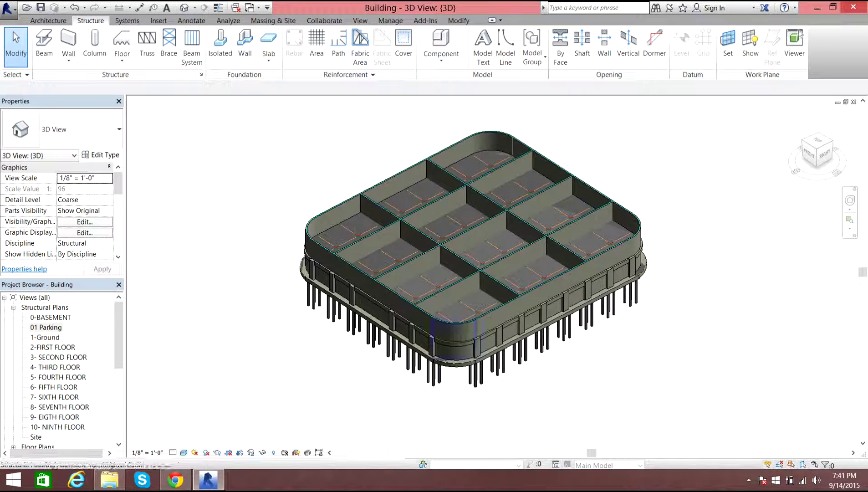
pyautogui.moveTo(817, 144); pyautogui.dragTo(820, 155)
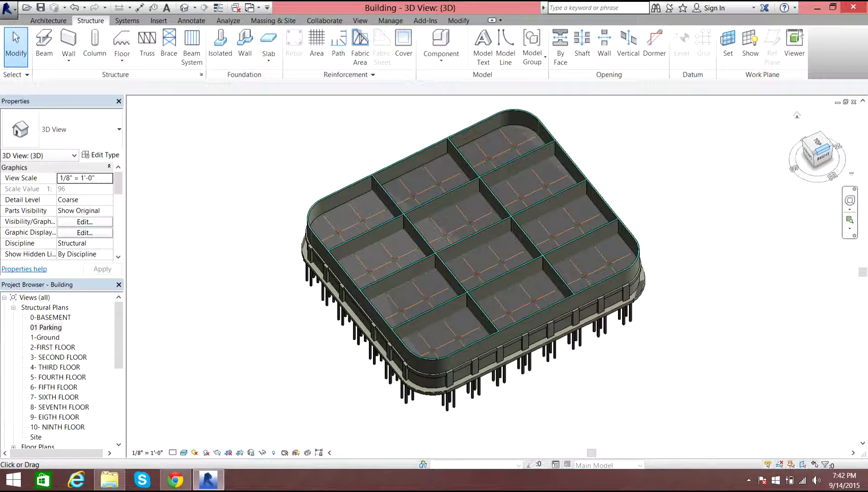
pyautogui.moveTo(822, 155)
pyautogui.mouseDown()
pyautogui.moveTo(810, 147)
pyautogui.moveTo(818, 160)
pyautogui.mouseUp()
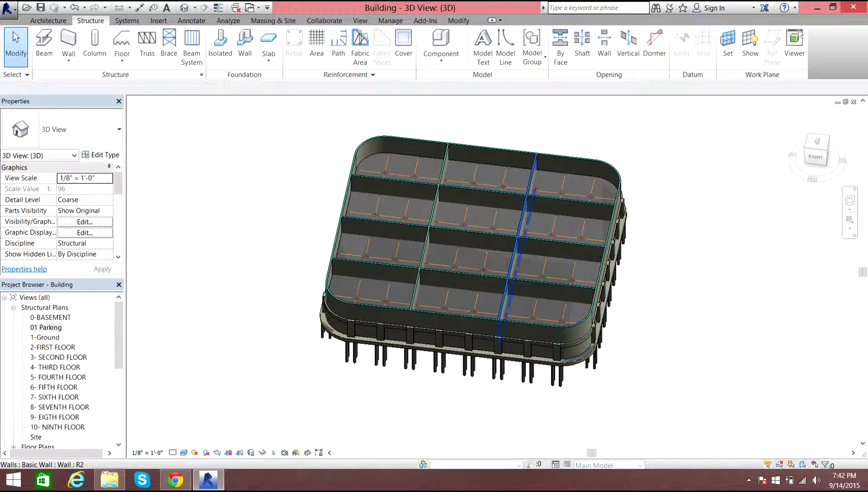